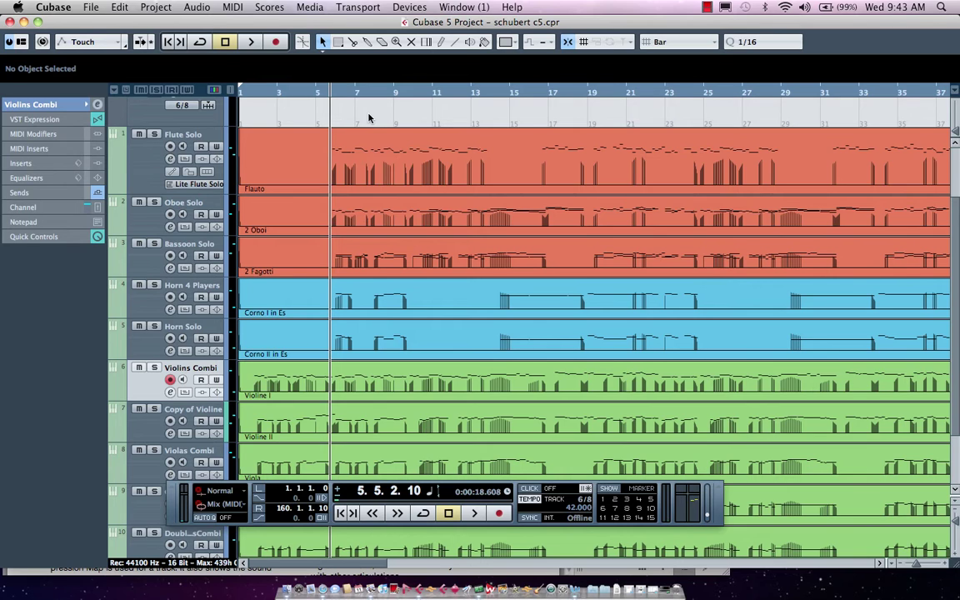
Open VST Expression Setup, compare the Violins Combi 2 and Flute Solo maps, then show Violins Combi
left_click(232, 7)
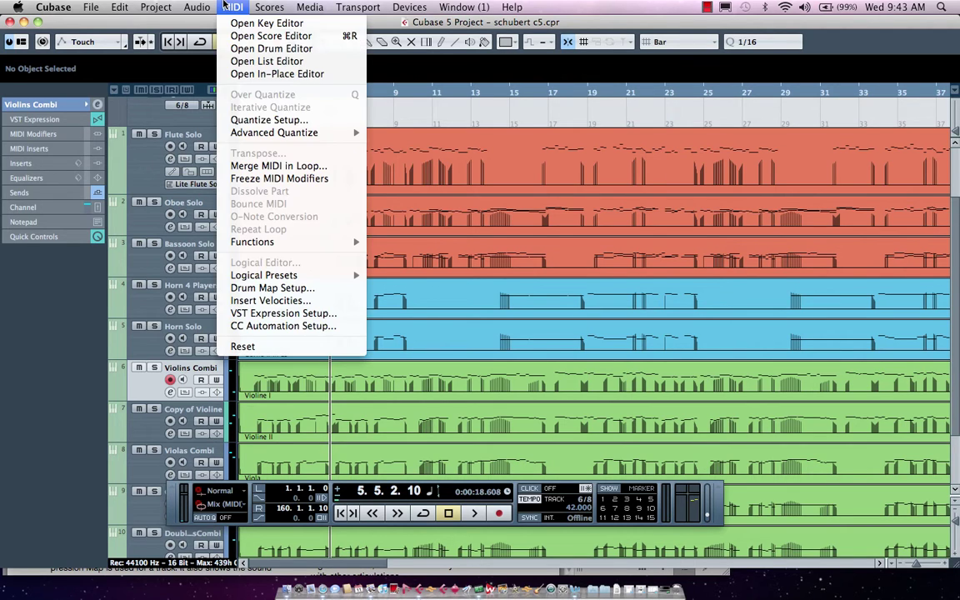
left_click(275, 314)
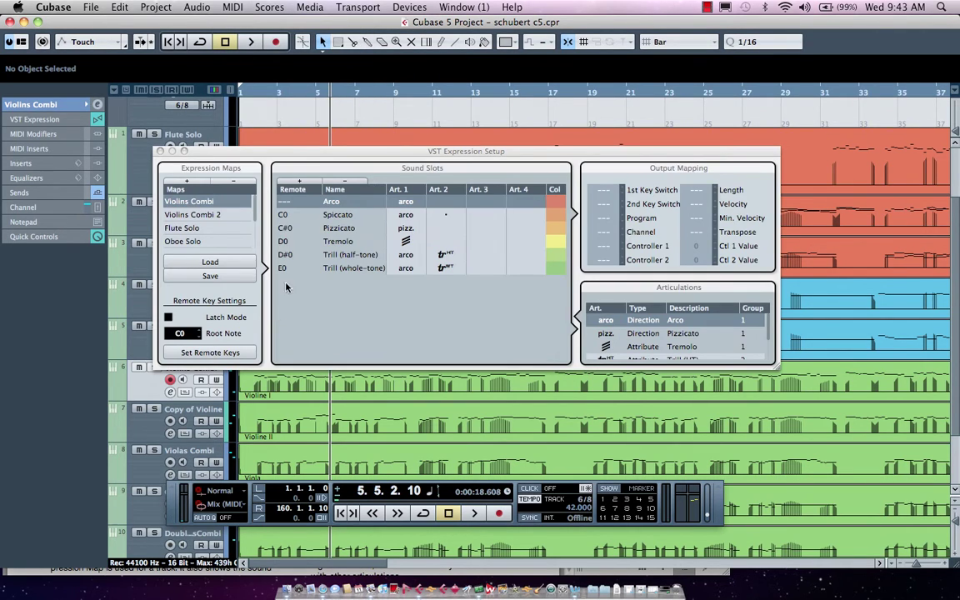
left_click(223, 215)
left_click(197, 229)
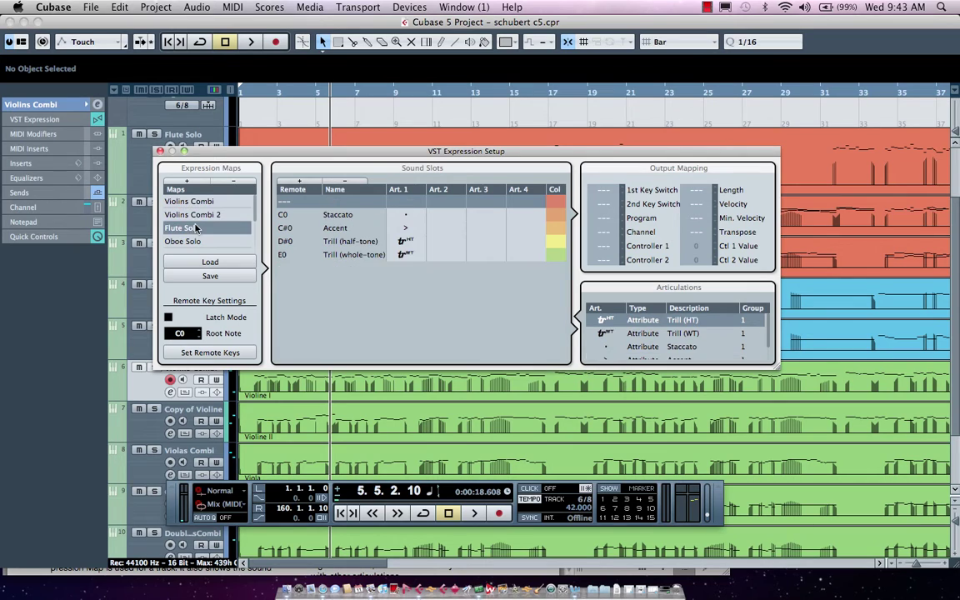
left_click(193, 215)
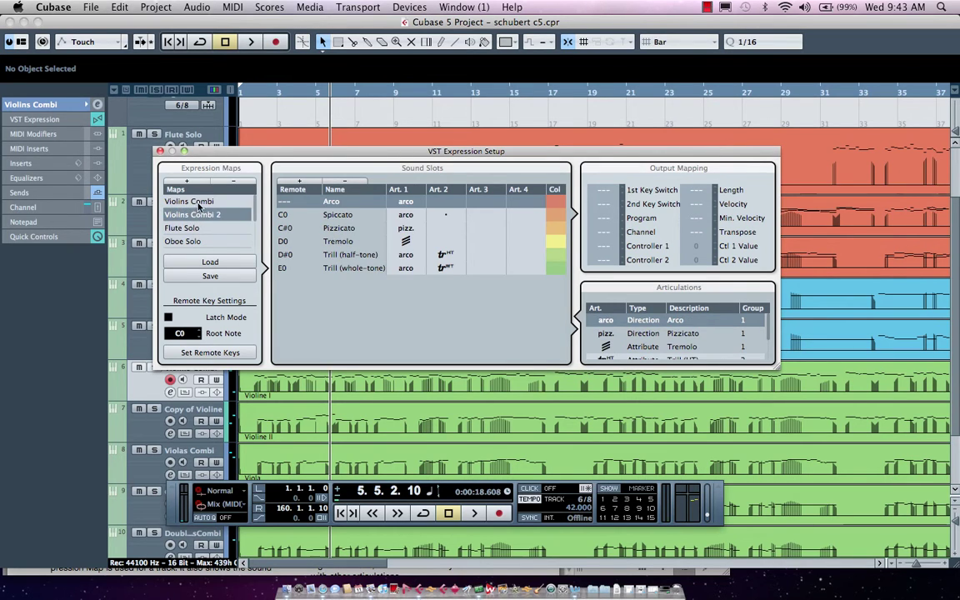
left_click(188, 202)
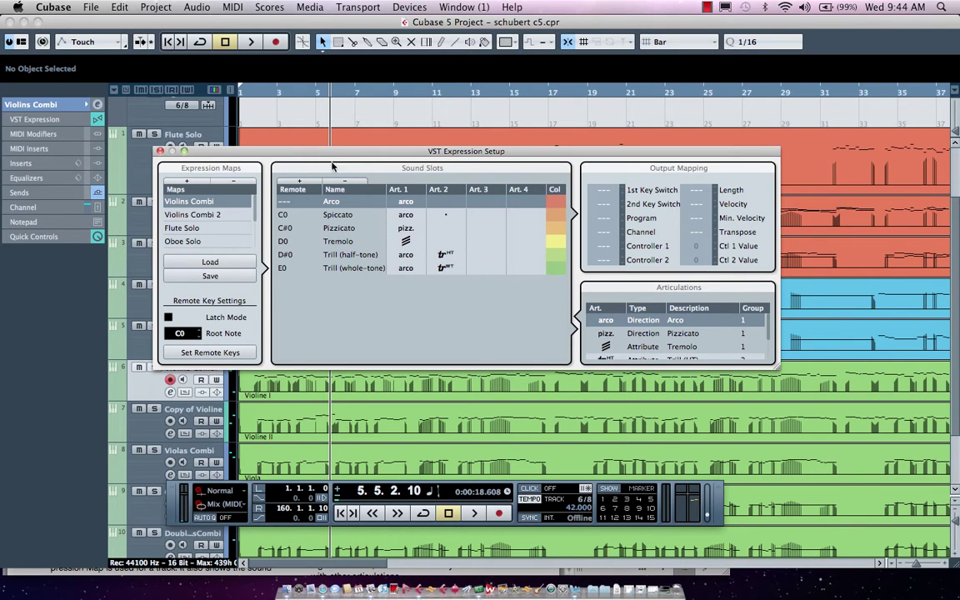
Close the Expression Setup, browse the HALSymphOrch VX track presets in MediaBay, and close it
left_click(160, 151)
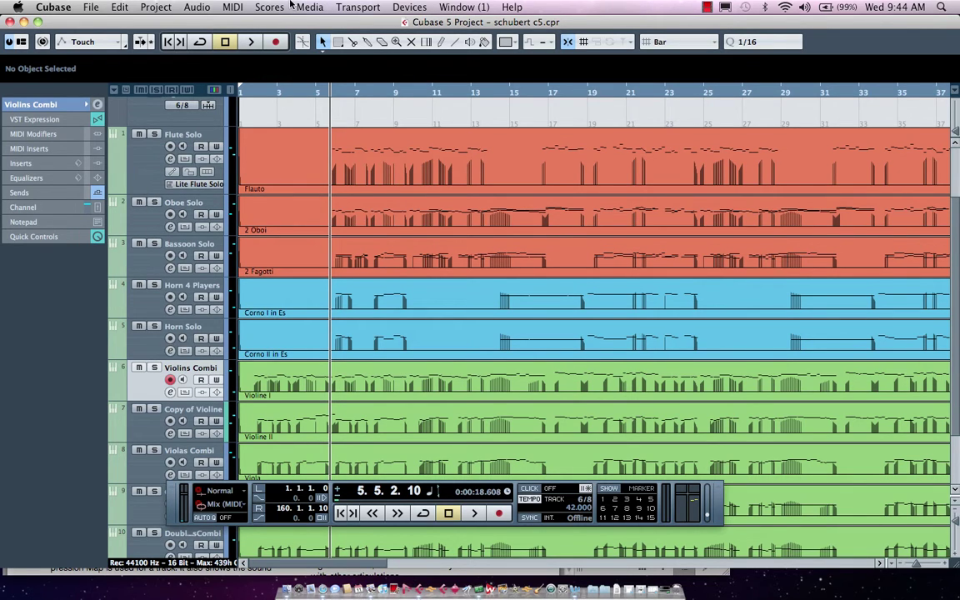
left_click(309, 6)
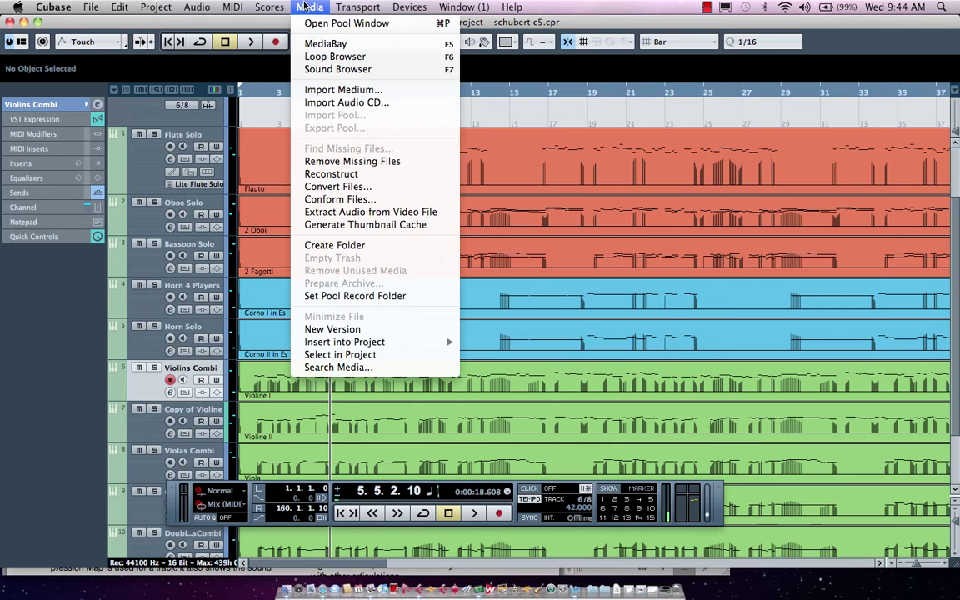
left_click(323, 44)
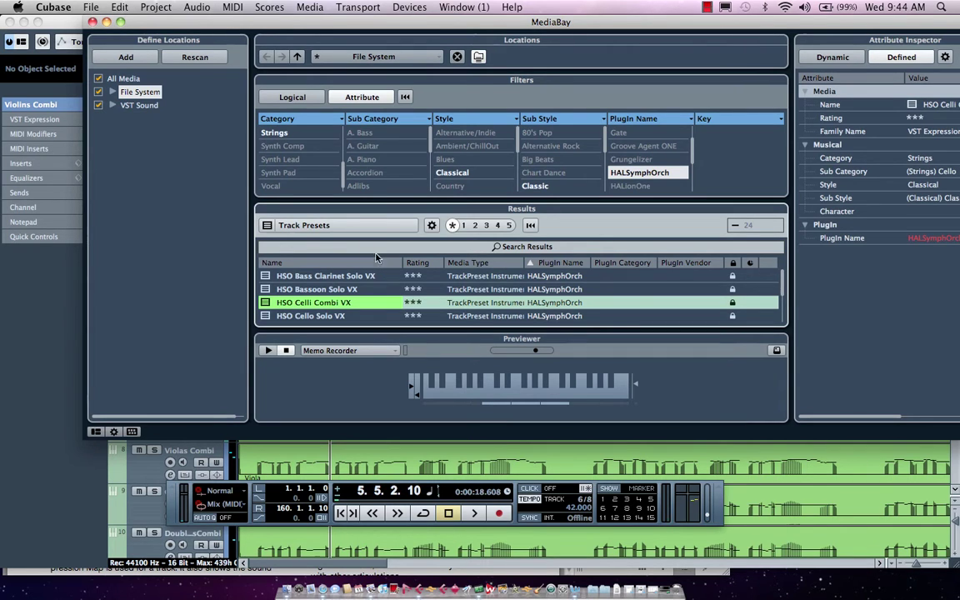
left_click(92, 22)
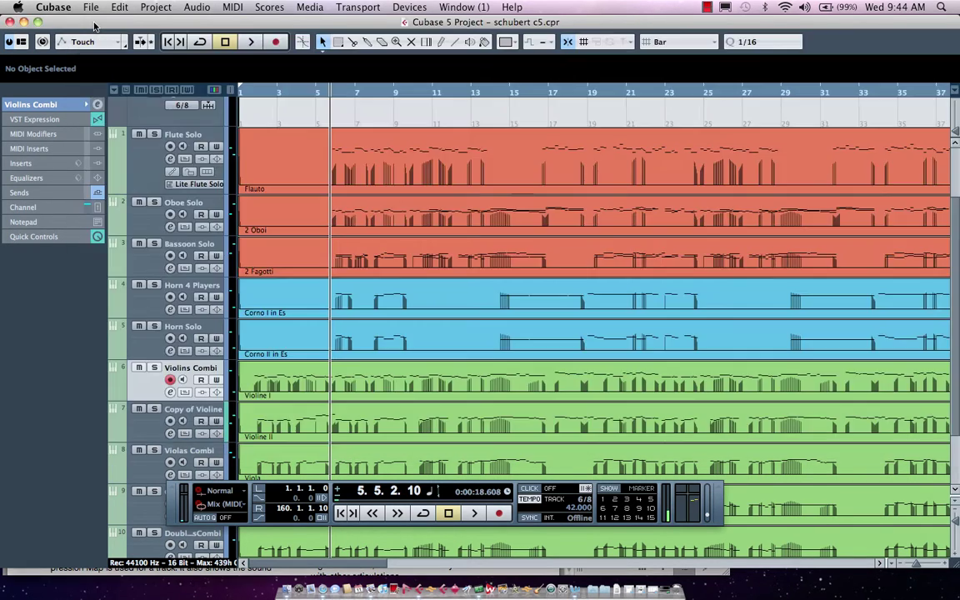
Check the Horn, Bassoon, Violins, Violas and Celli expression maps in the Inspector, then return to bar 1
left_click(57, 118)
left_click(149, 334)
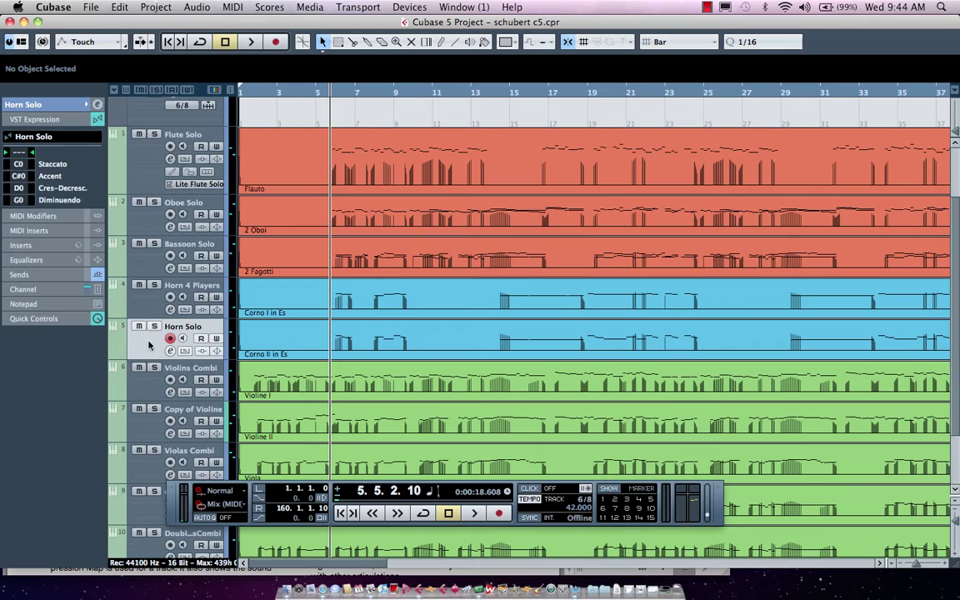
left_click(150, 298)
left_click(149, 259)
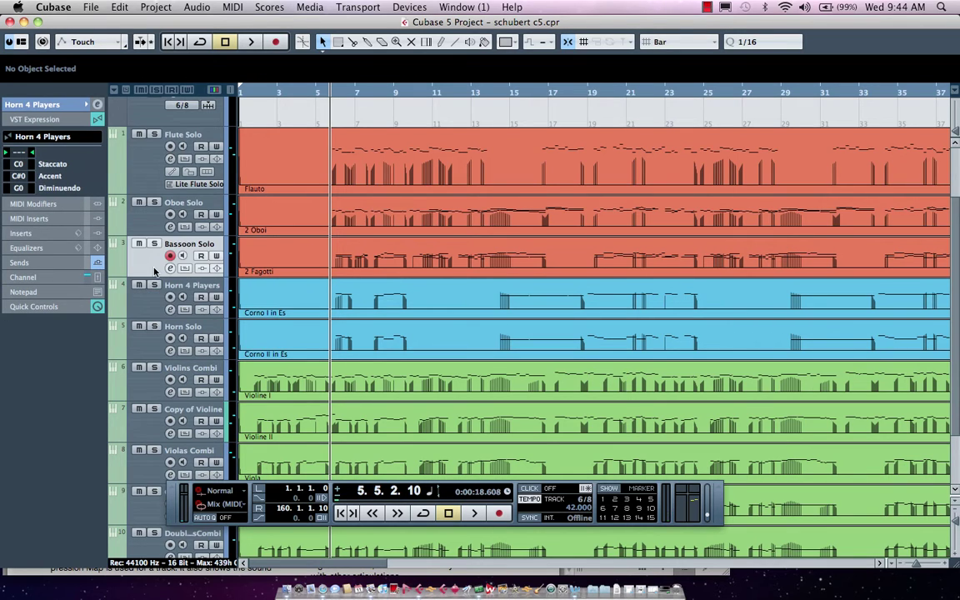
left_click(144, 383)
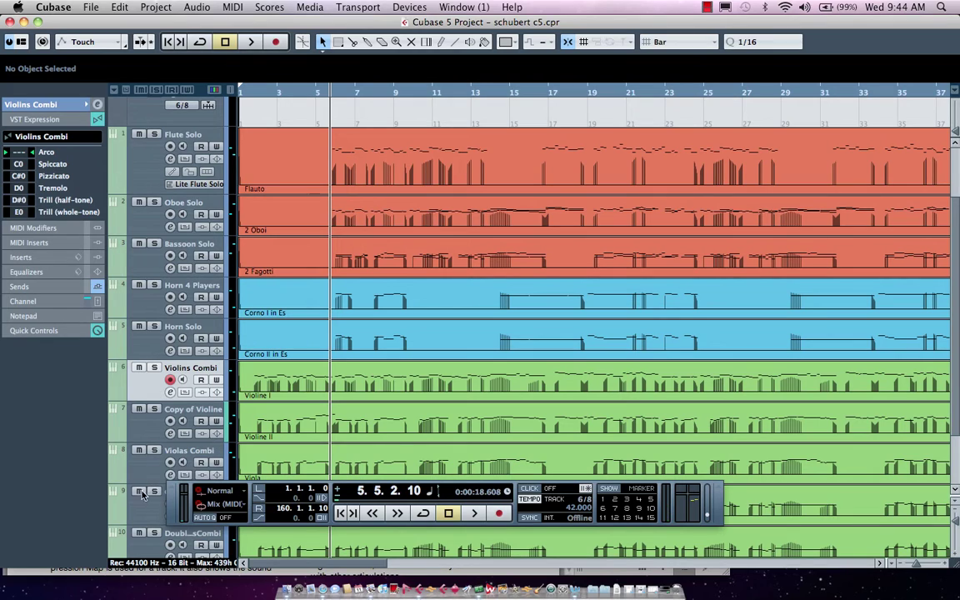
left_click(125, 442)
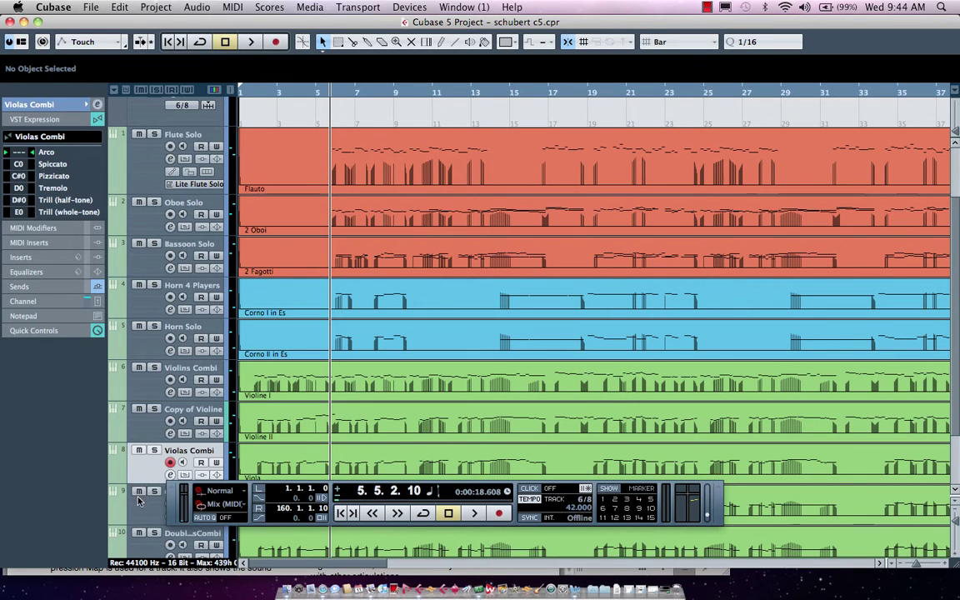
left_click(148, 512)
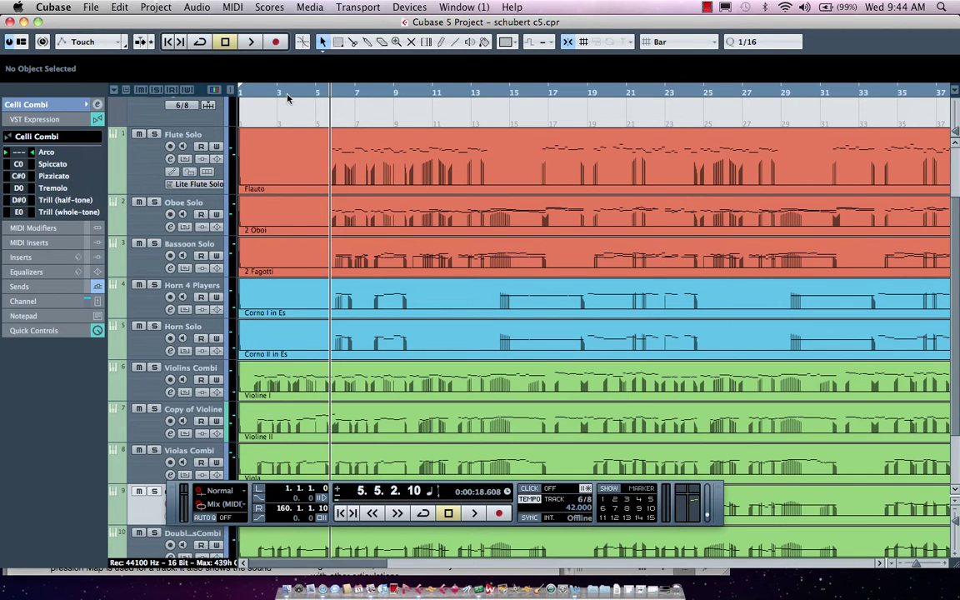
left_click(251, 97)
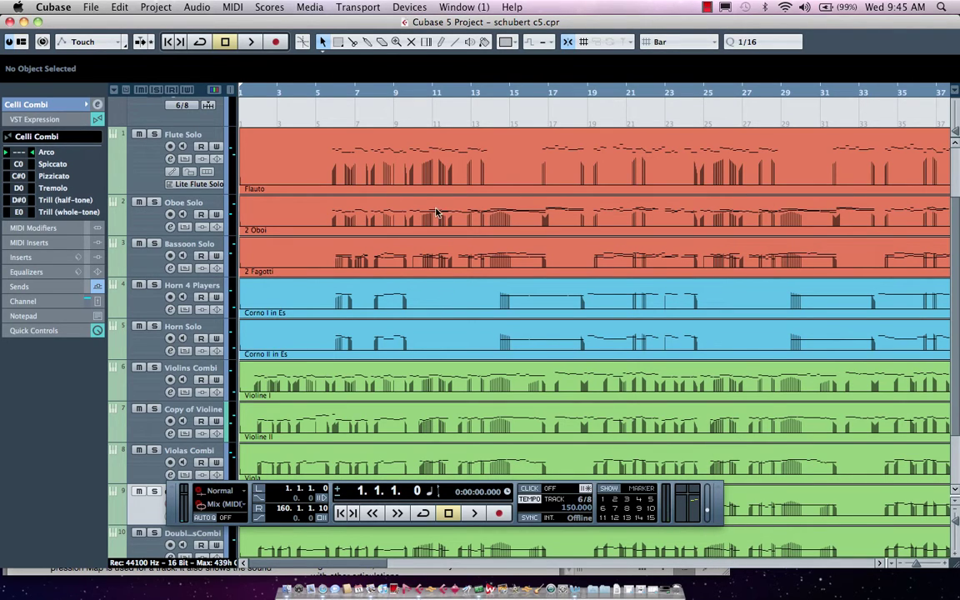
Start playback of the orchestral arrangement from bar 1 using the Transport panel
left_click(475, 513)
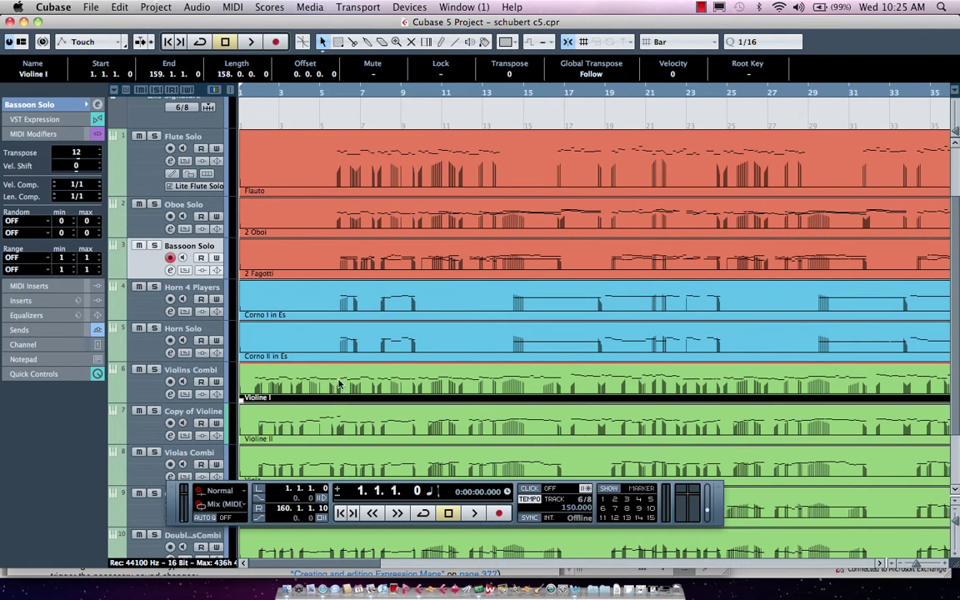
Open Violine I in the Key Editor, show the Articulations controller lane, and maximize the window
double_click(301, 378)
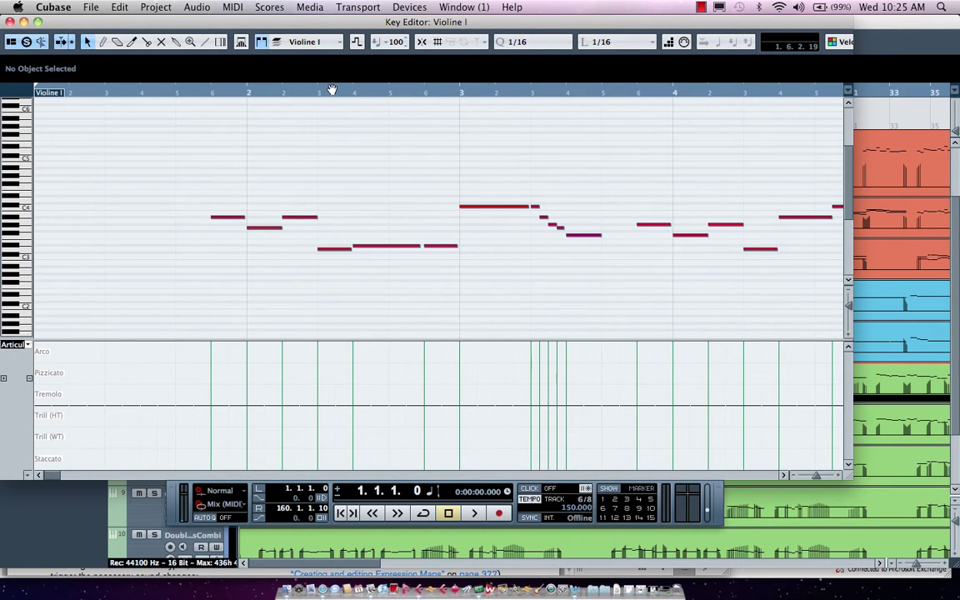
left_click(28, 345)
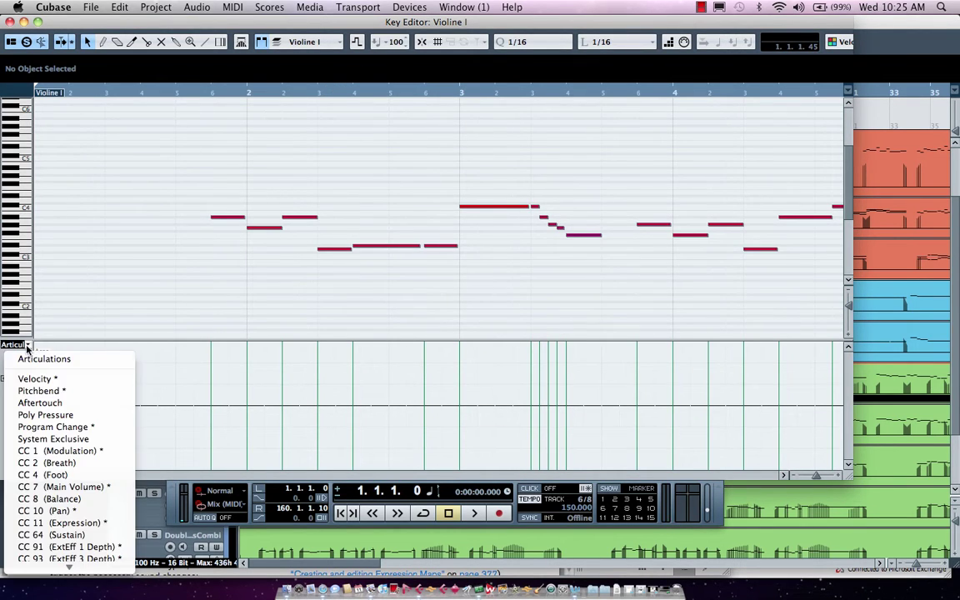
mouse_move(67, 565)
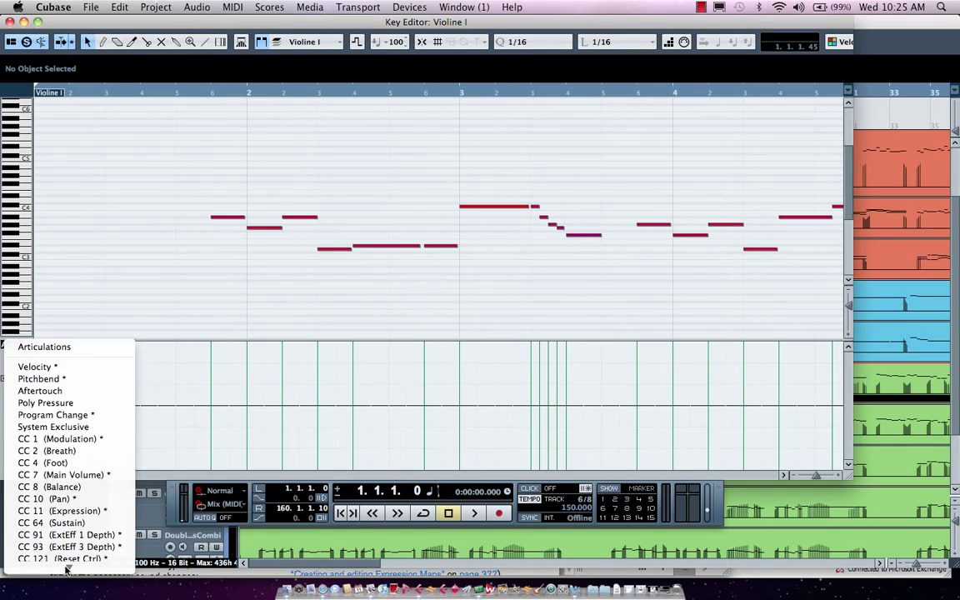
left_click(67, 335)
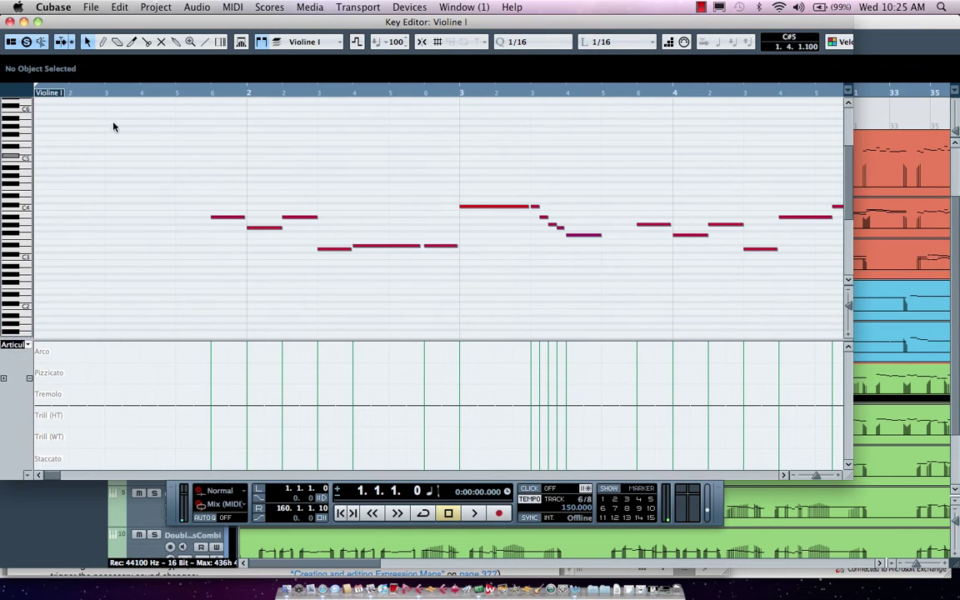
left_click(36, 22)
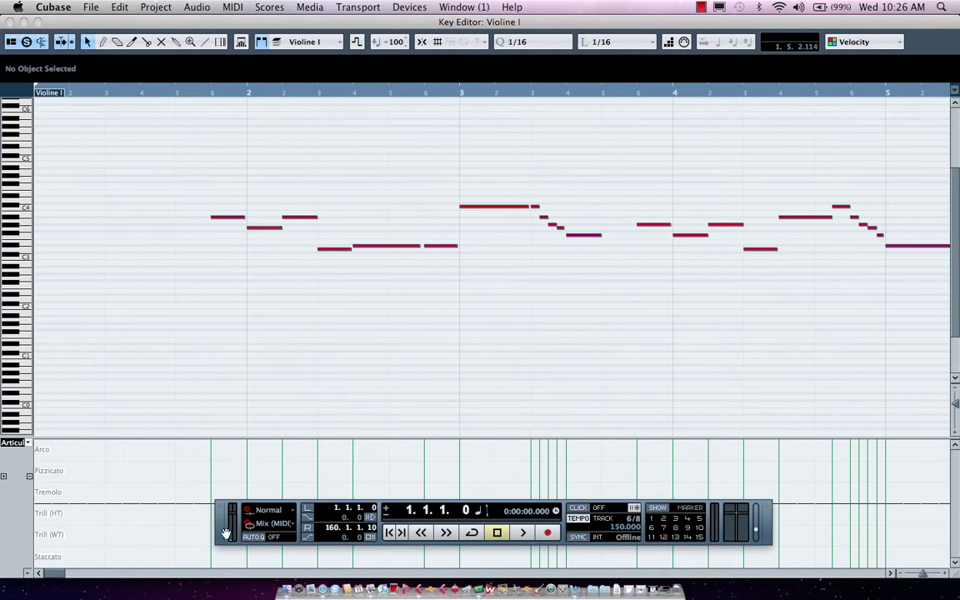
Move the Transport panel above the notes, then audition Violine I from the part start and from bar 2.5
left_click_drag(225, 533, 125, 165)
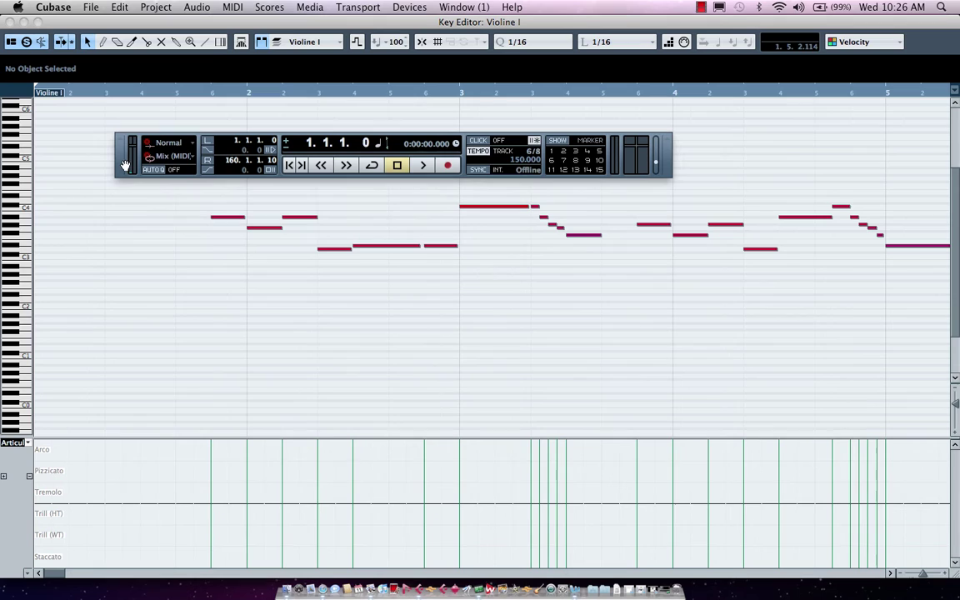
left_click(192, 90)
key("space")
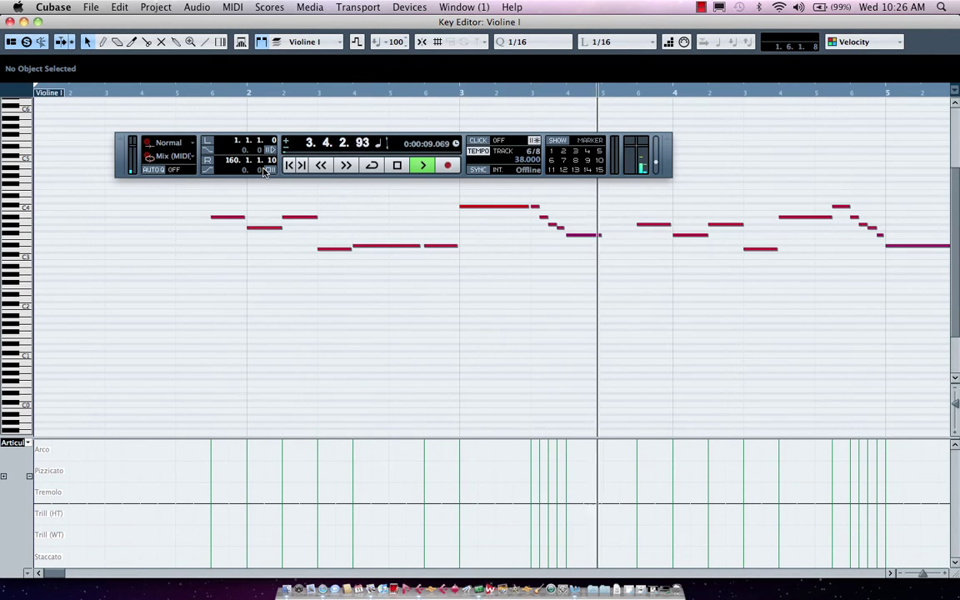
key("space")
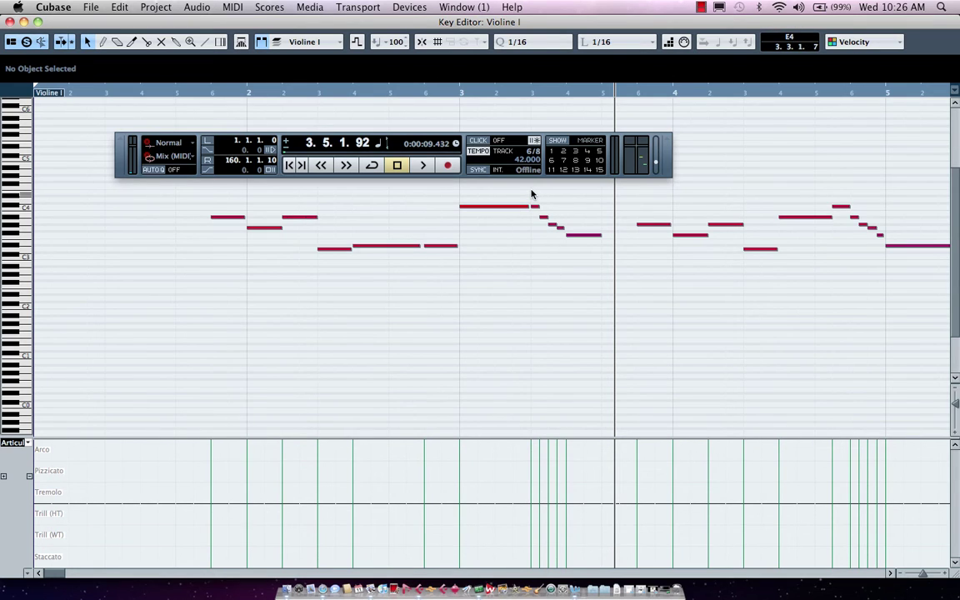
left_click(400, 93)
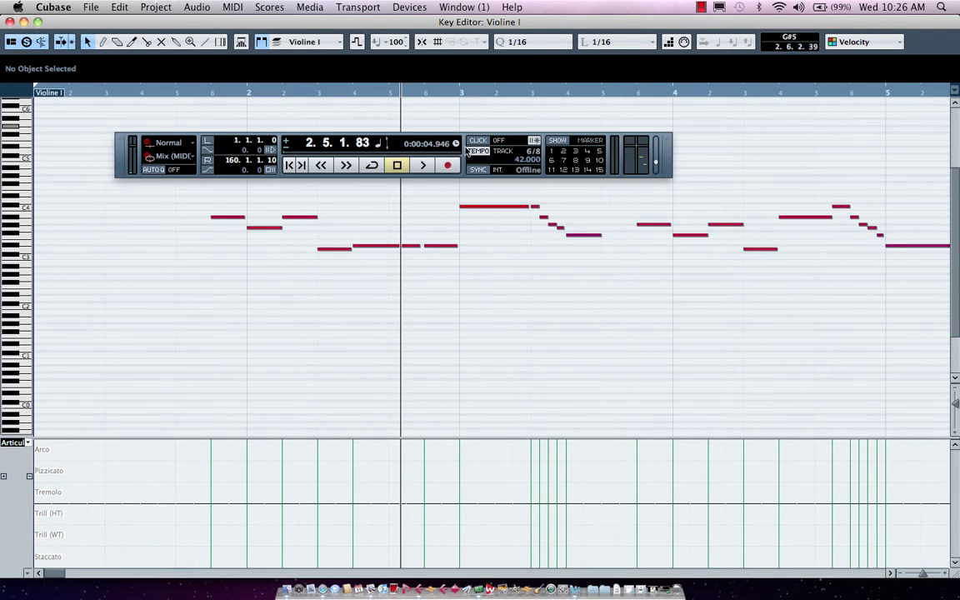
left_click(422, 165)
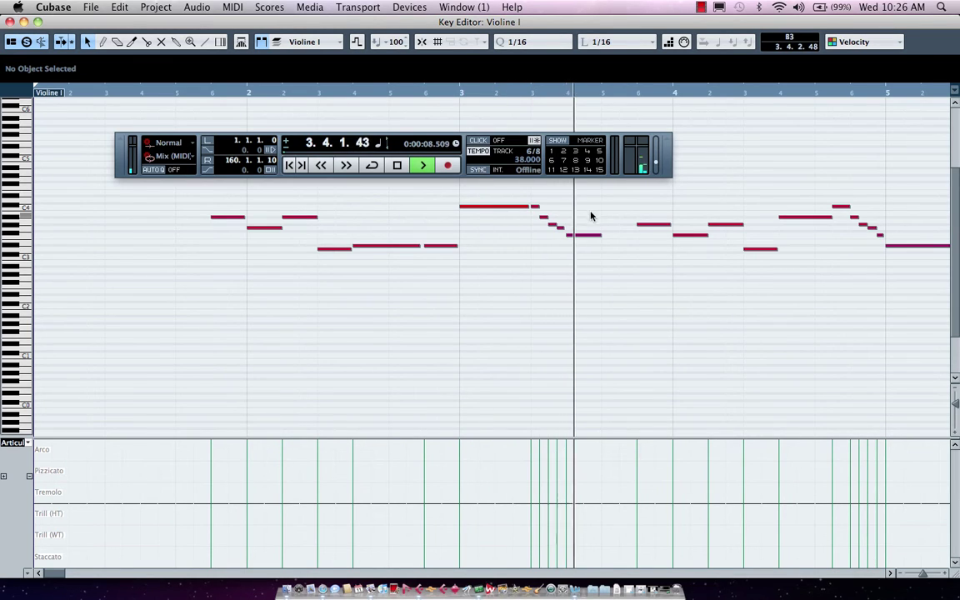
key("space")
Assign Staccato to the four short descending notes after the long bar-3 note
left_click_drag(531, 198, 561, 232)
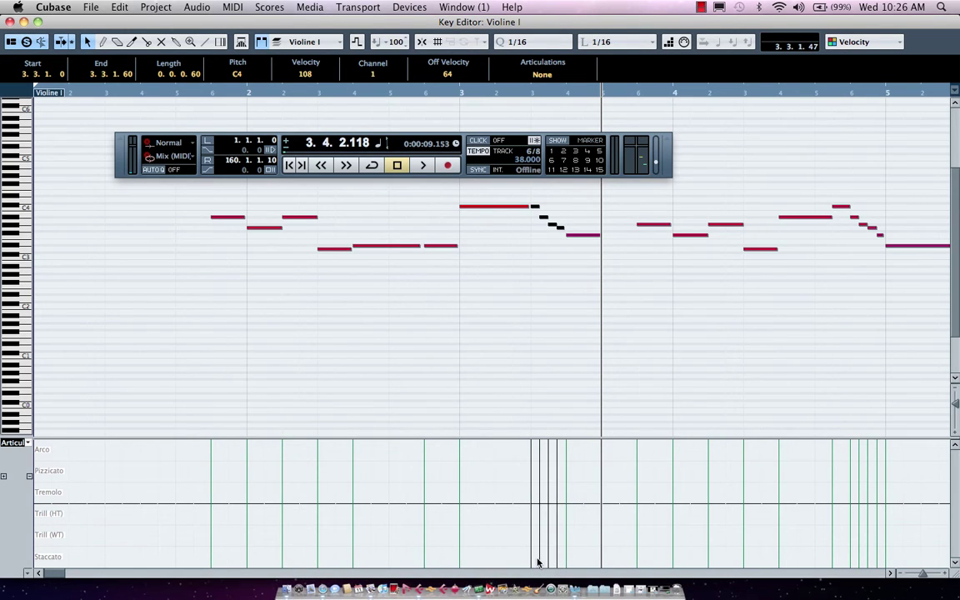
left_click(534, 555)
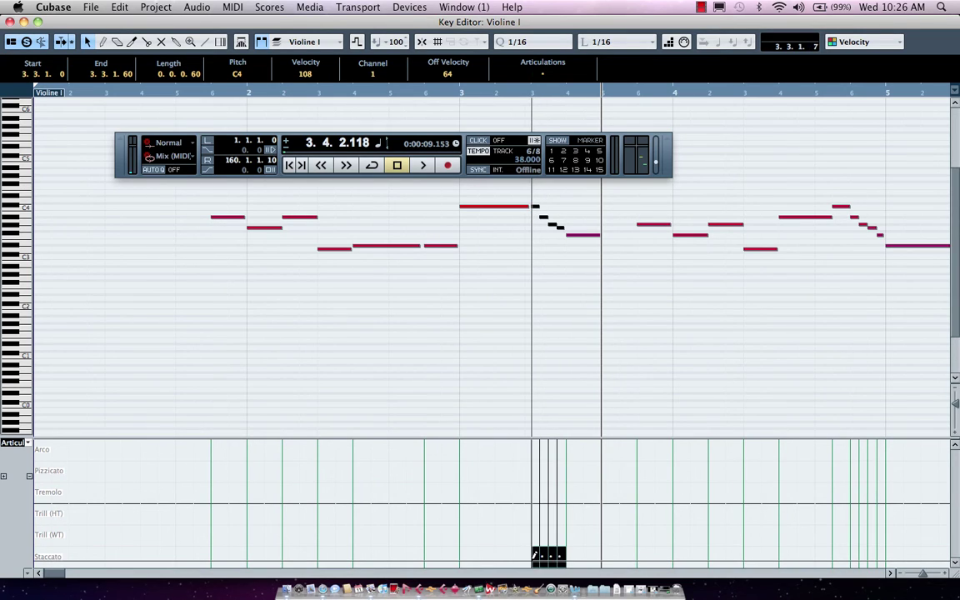
left_click(425, 91)
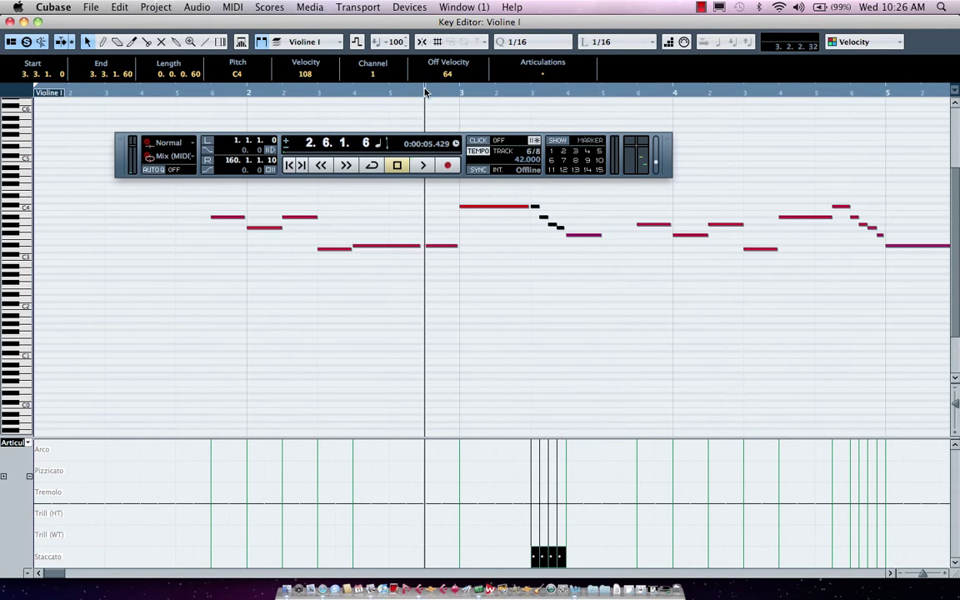
left_click(423, 165)
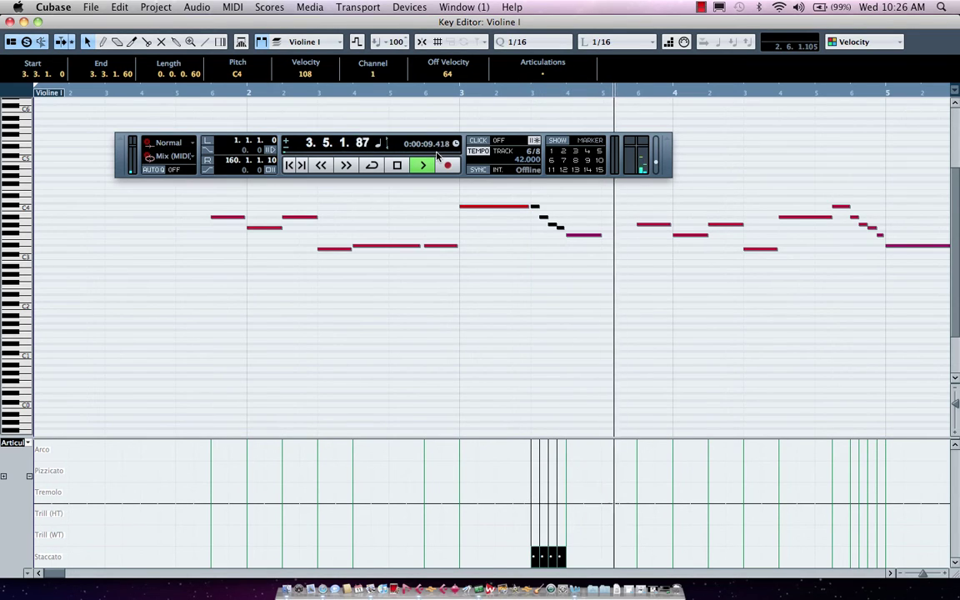
key("space")
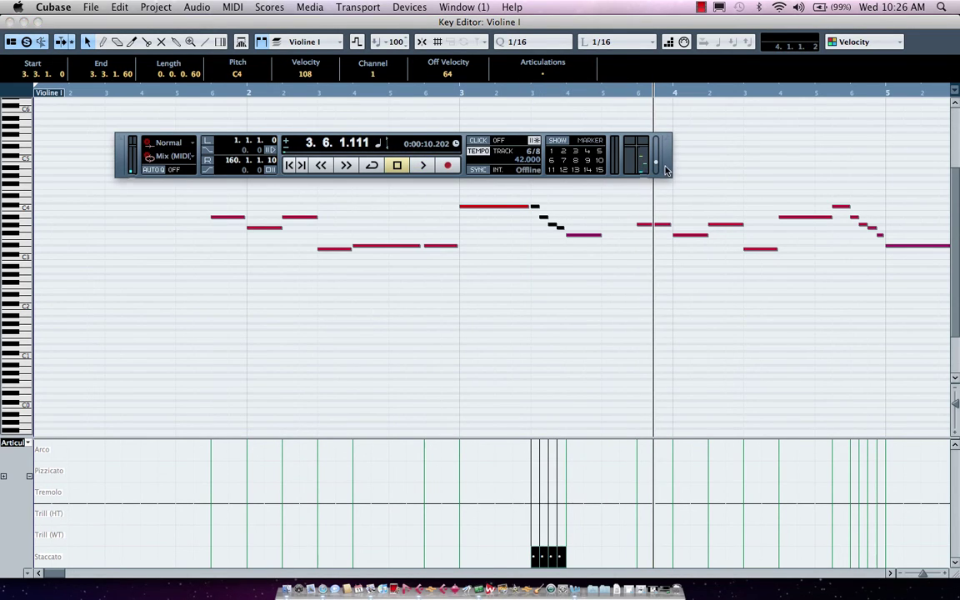
left_click_drag(667, 171, 646, 357)
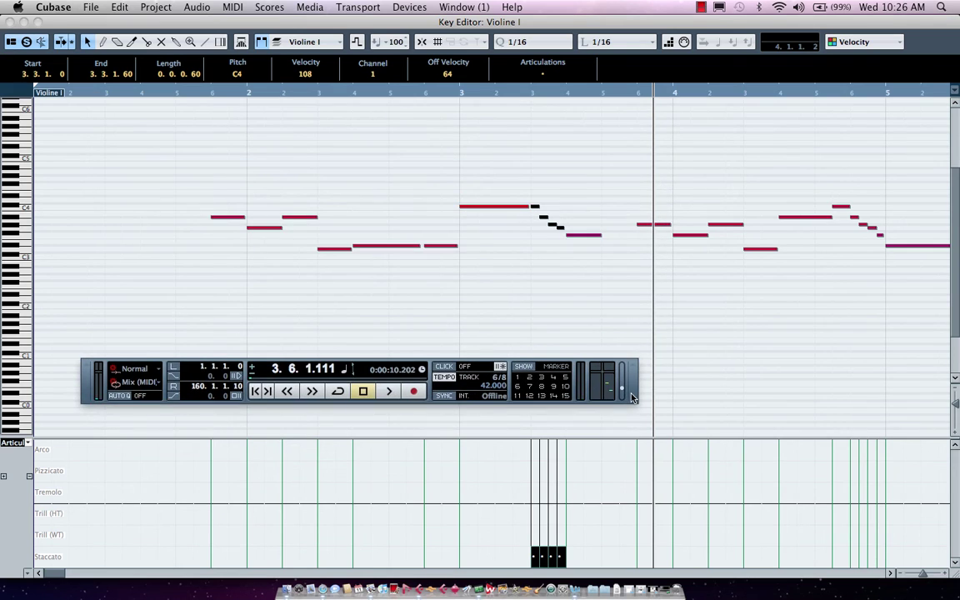
key("space")
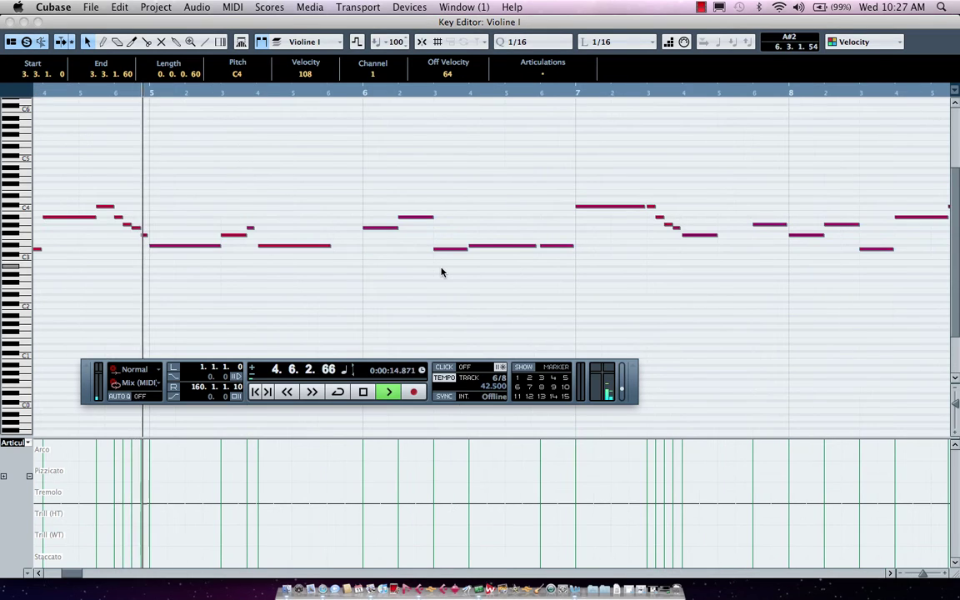
key("space")
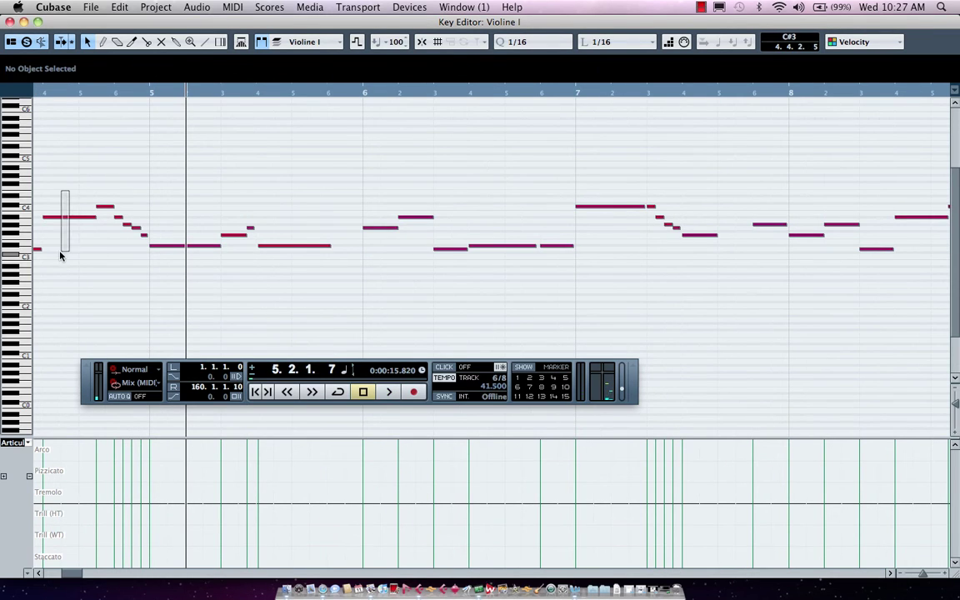
Add Trill (WT) to the A#3 note at bar 4, pizz. at 4.5.2 and arco at 4.6.2
left_click(54, 217)
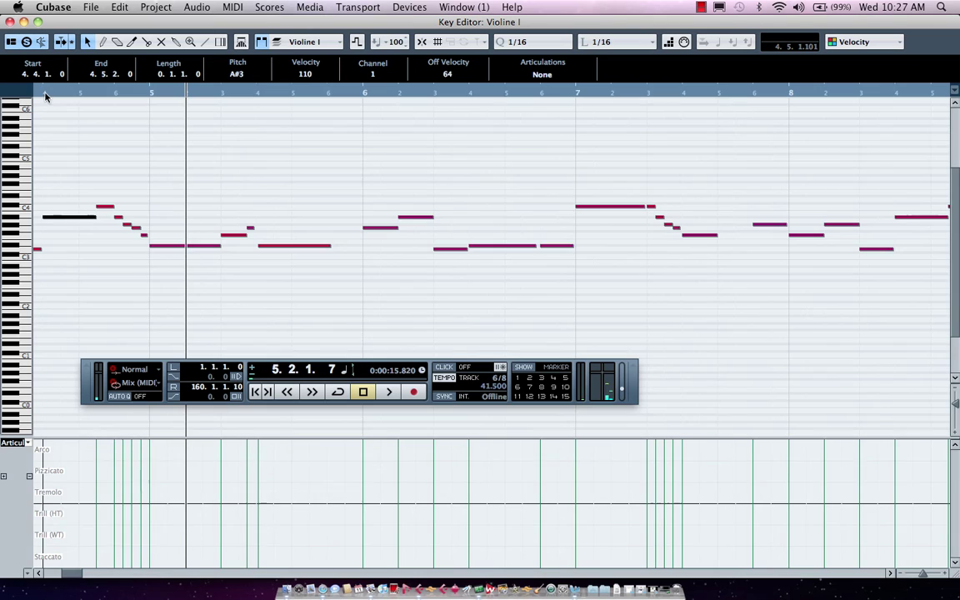
left_click_drag(35, 91, 31, 142)
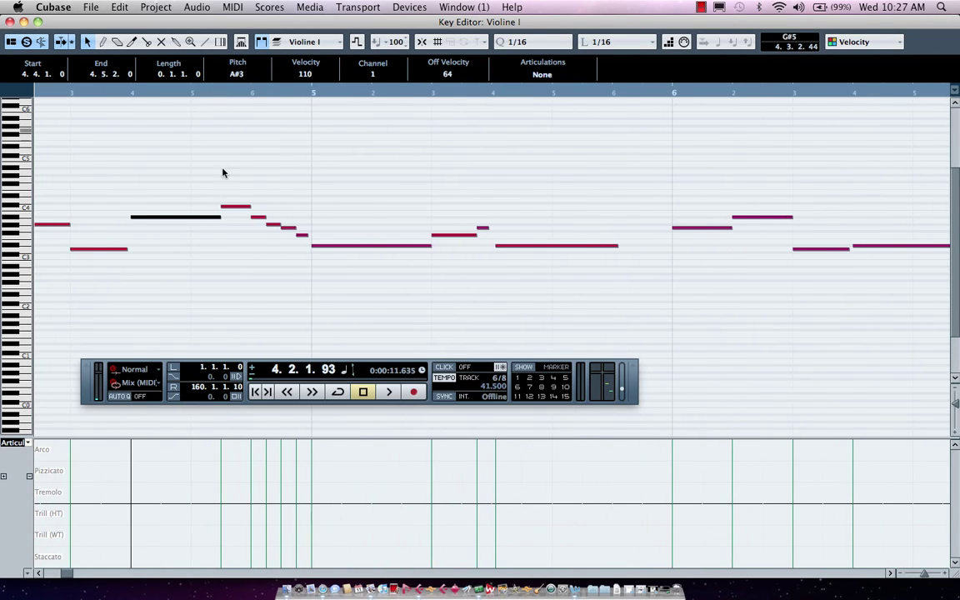
left_click(133, 534)
mouse_move(228, 188)
left_mouse_down()
mouse_move(322, 246)
mouse_move(303, 253)
left_mouse_up()
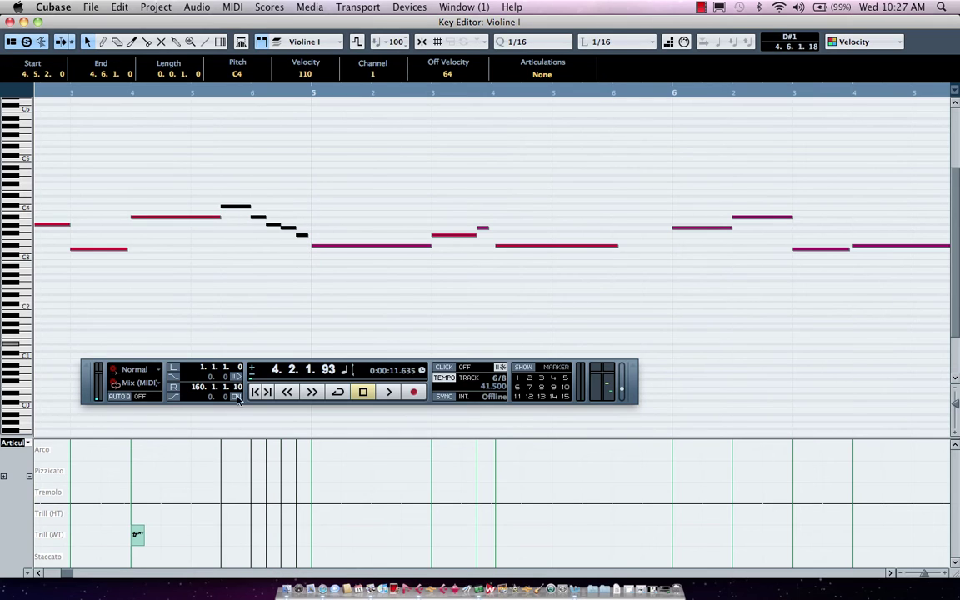
left_click(221, 464)
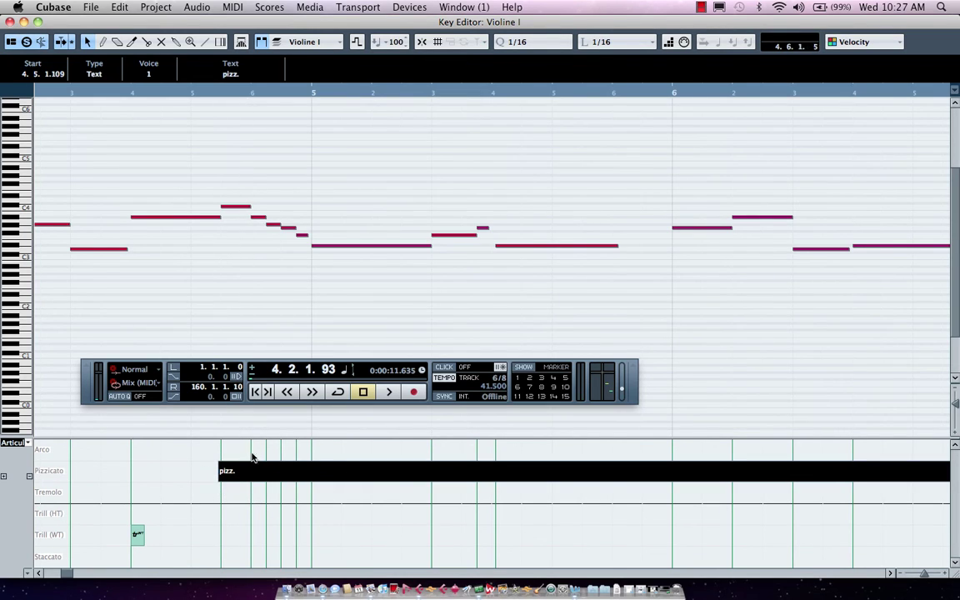
left_click(310, 449)
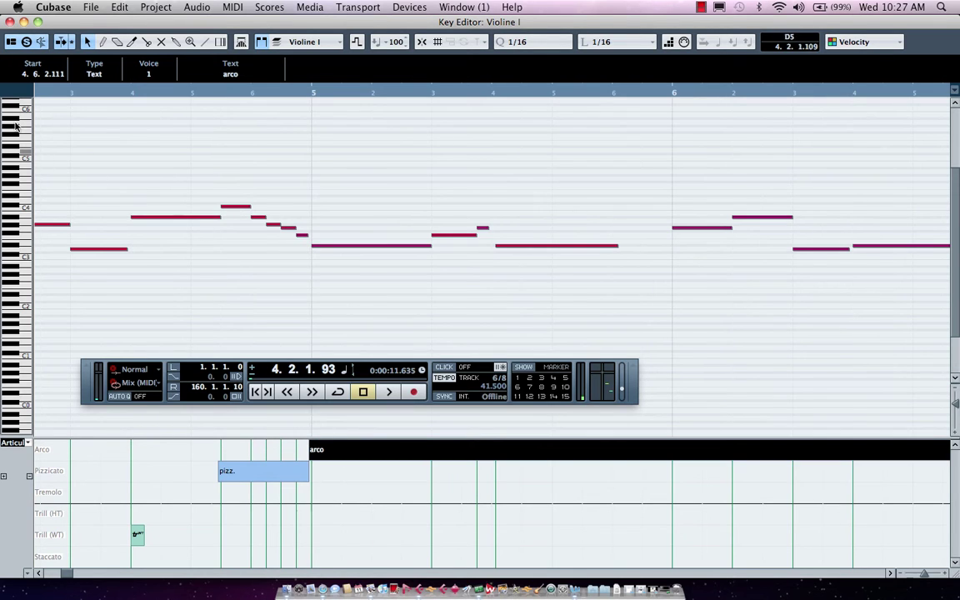
key("KP_Subtract")
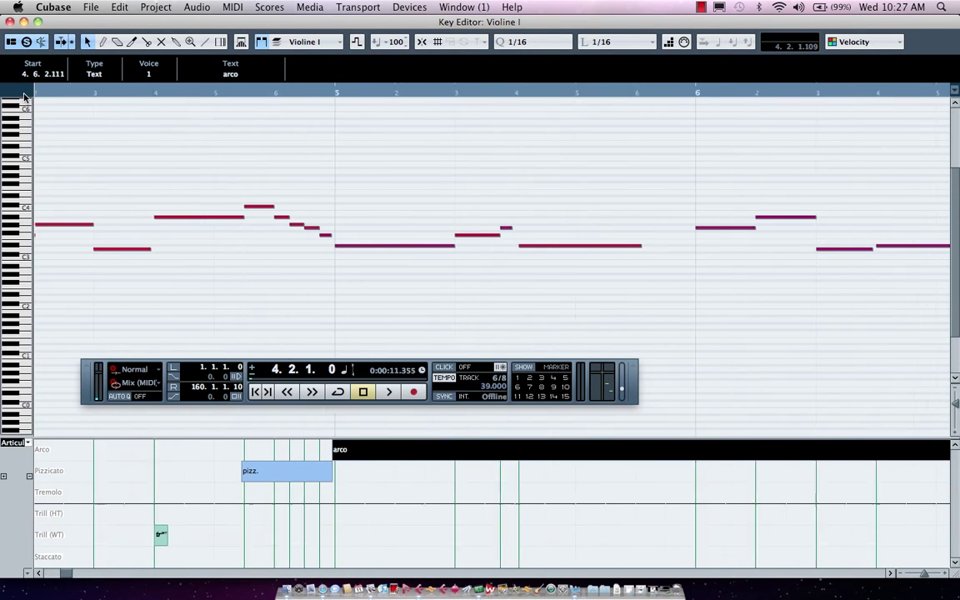
key("space")
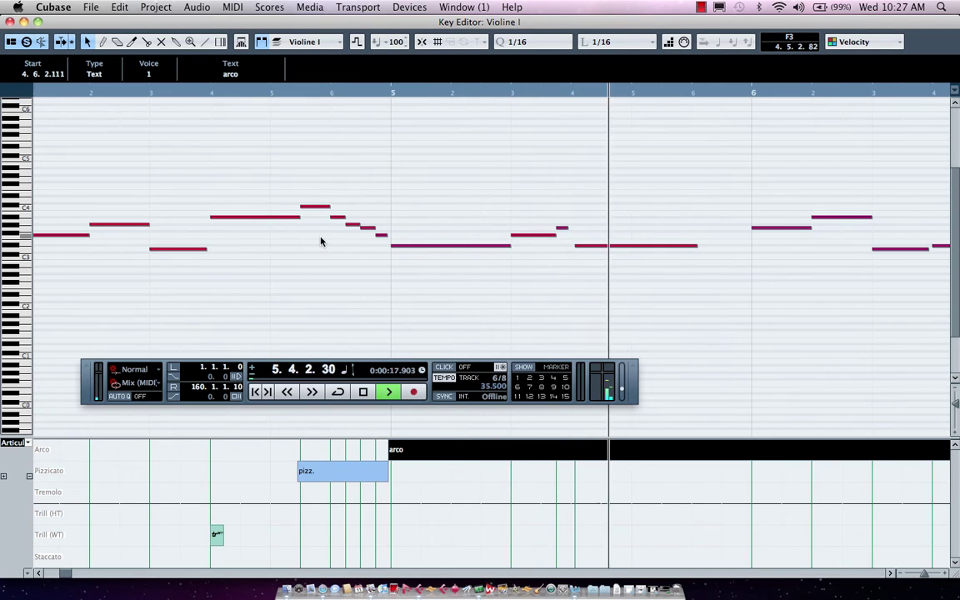
key("space")
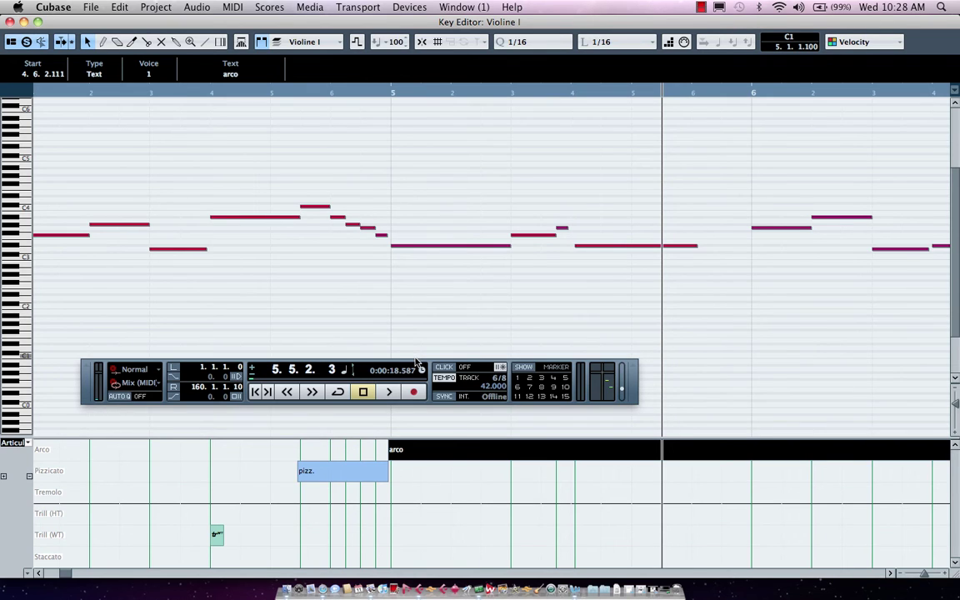
Open Violine I in the Score Editor with the clef, time-signature and VST Expression symbol palettes showing
key("super+r")
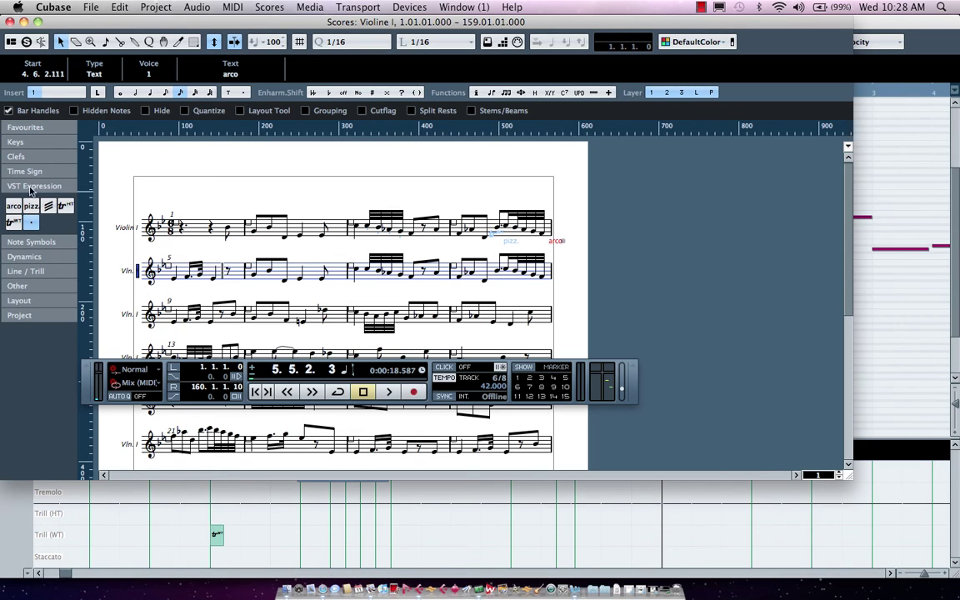
left_click(34, 155)
left_click(45, 206)
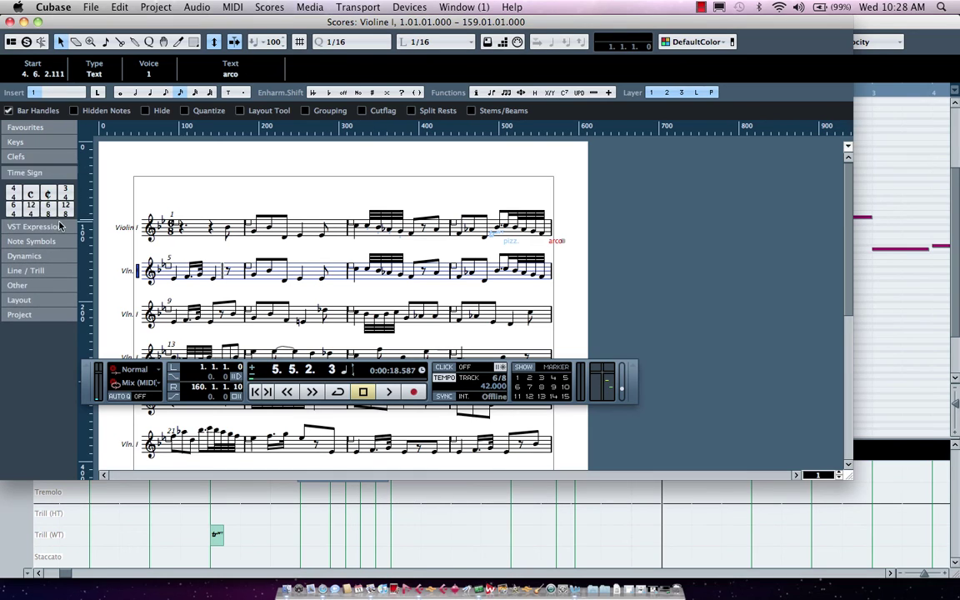
left_click(60, 228)
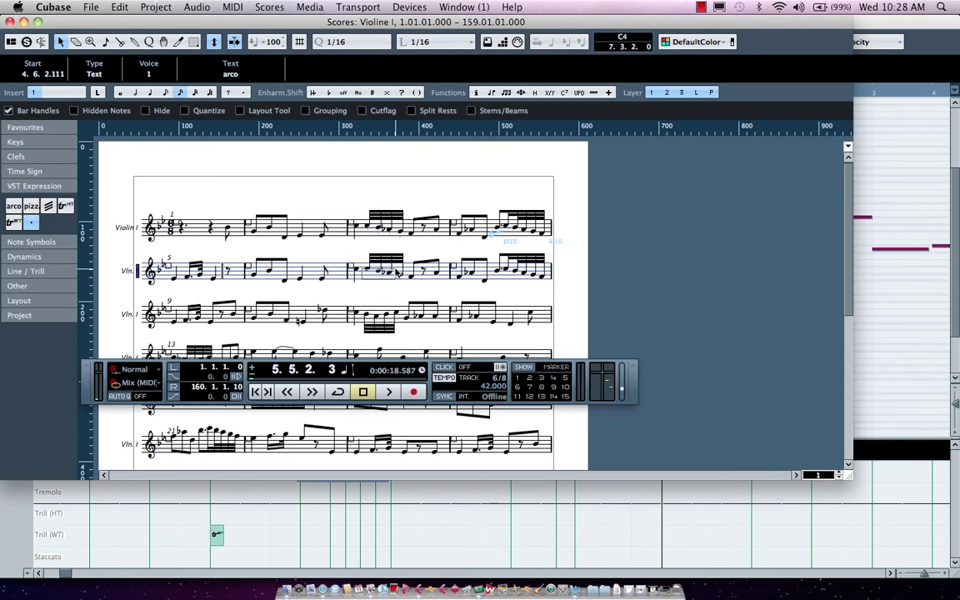
Mark the first beamed notes of measure 7 staccato, auditioning them during playback
left_click_drag(360, 247, 404, 266)
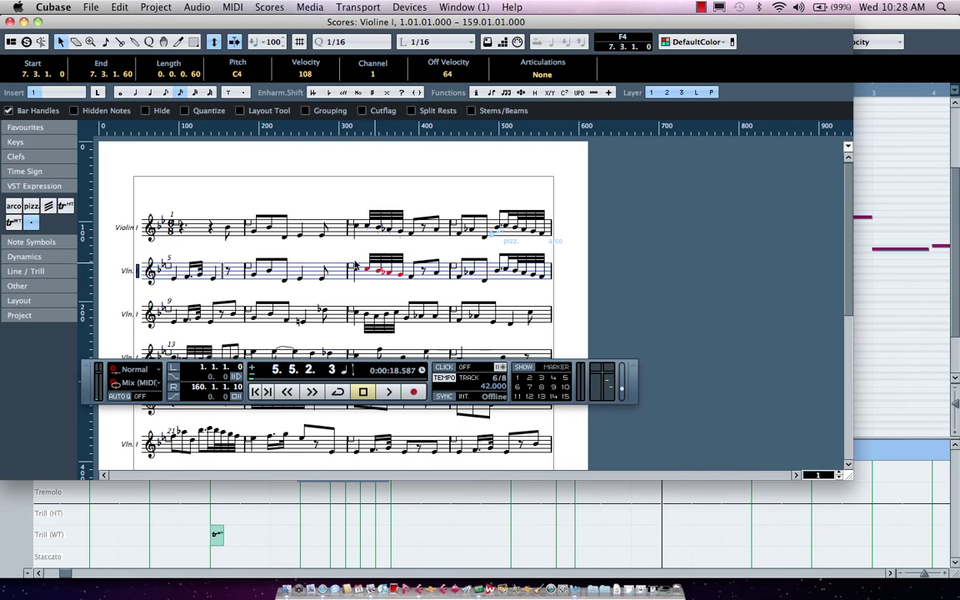
key("space")
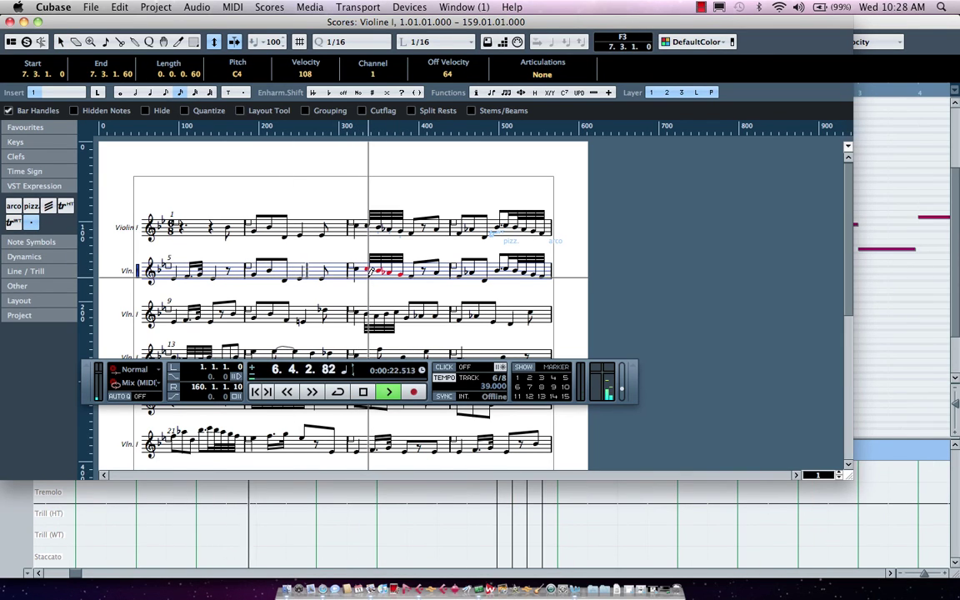
left_click(31, 222)
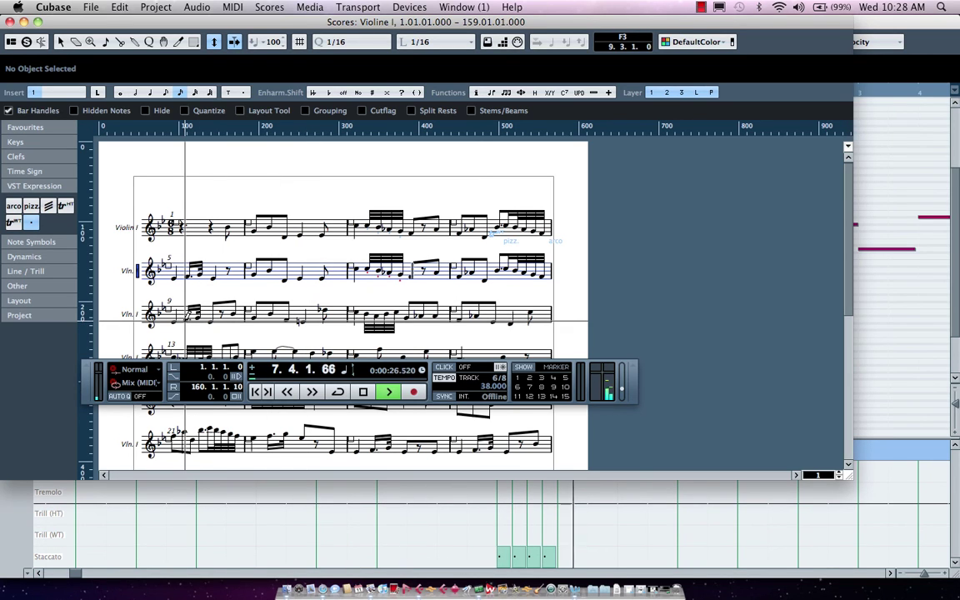
key("space")
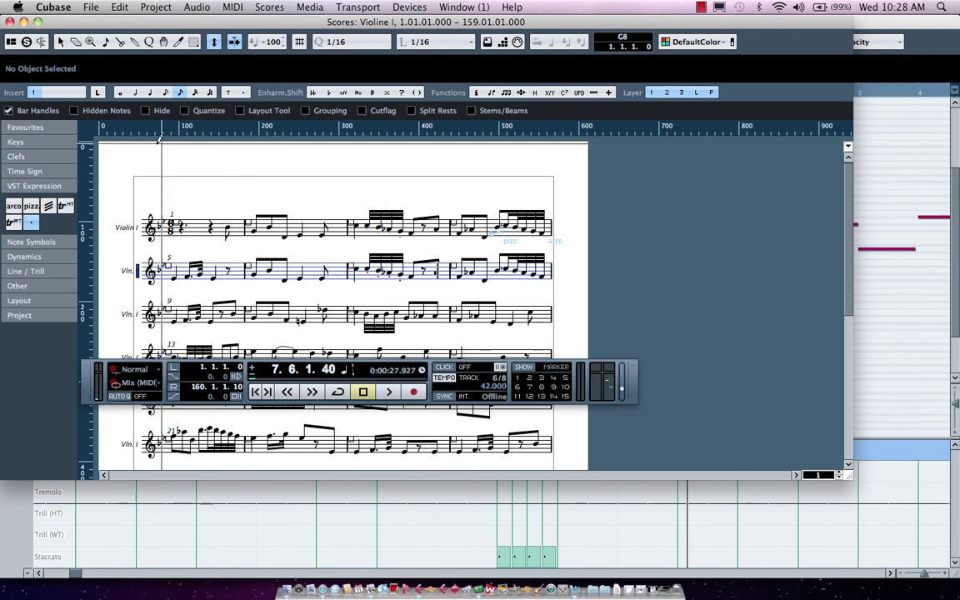
Look through the File > Export options and the score context menu without choosing anything, then close the Score Editor
left_click(92, 7)
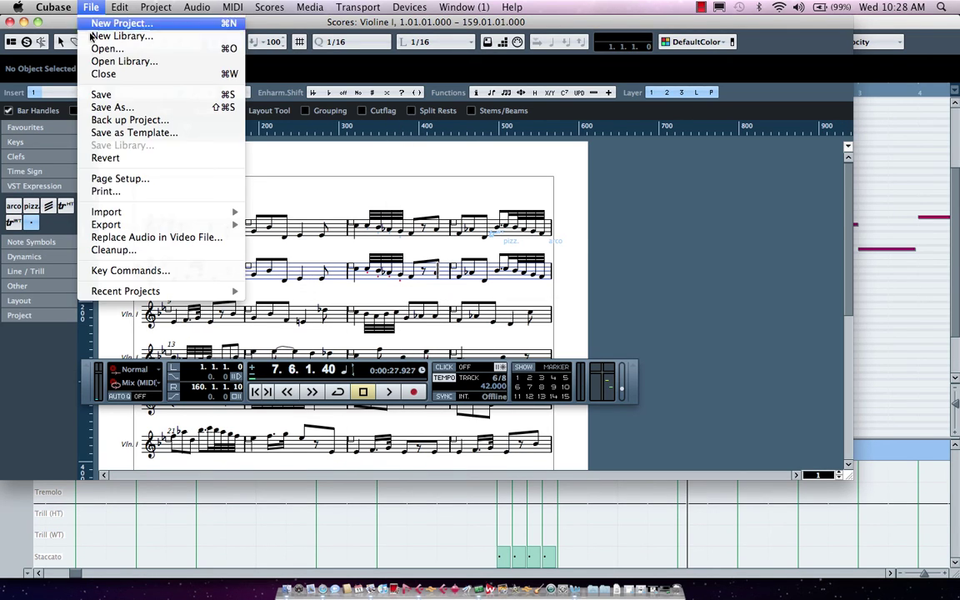
mouse_move(216, 224)
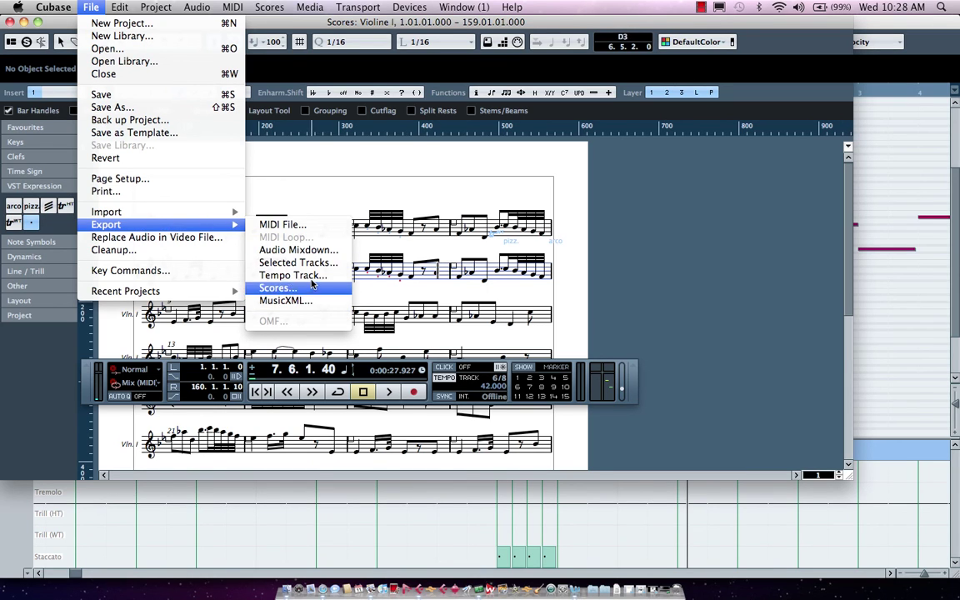
left_click(301, 178)
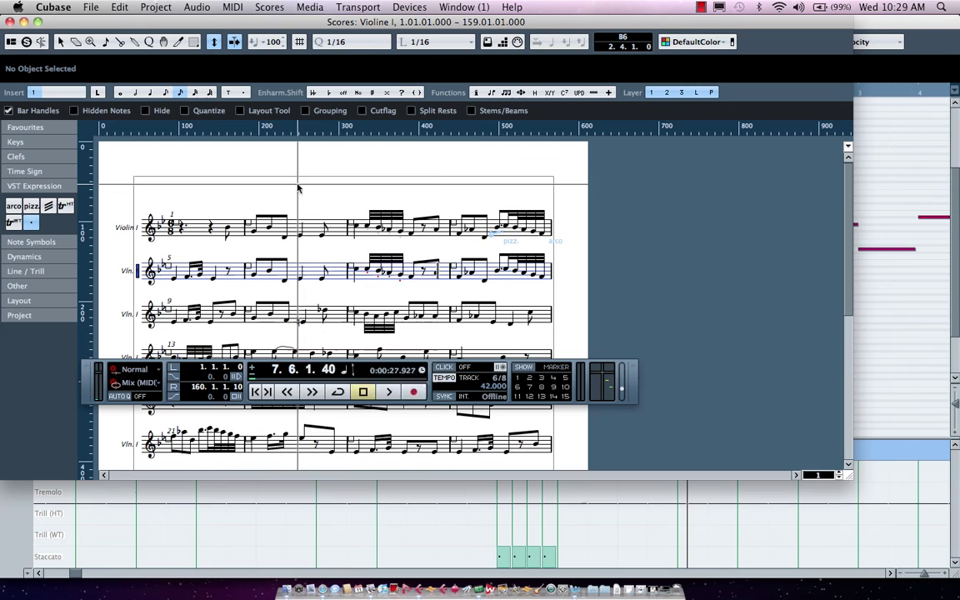
right_click(297, 188)
left_click(297, 188)
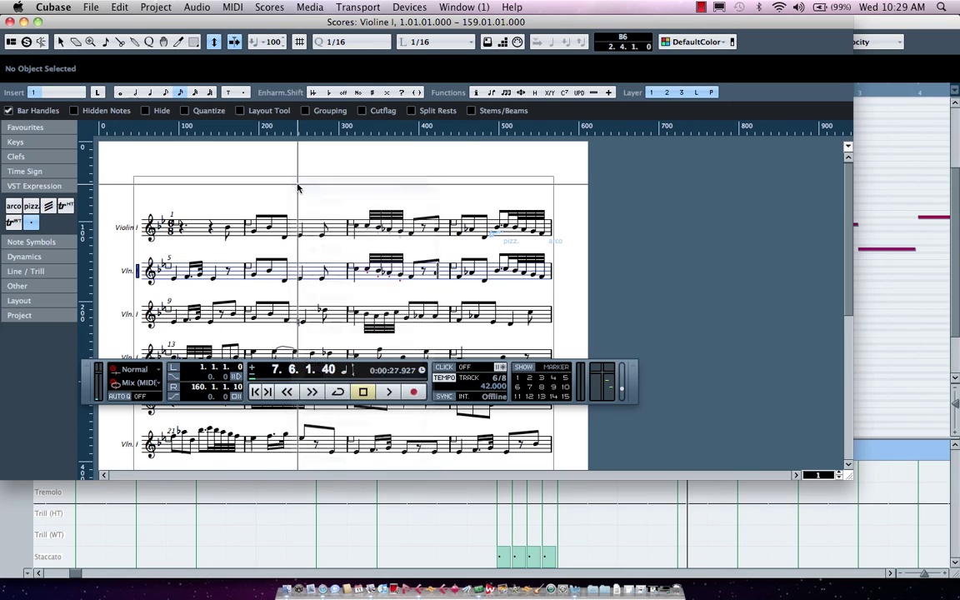
left_click(11, 22)
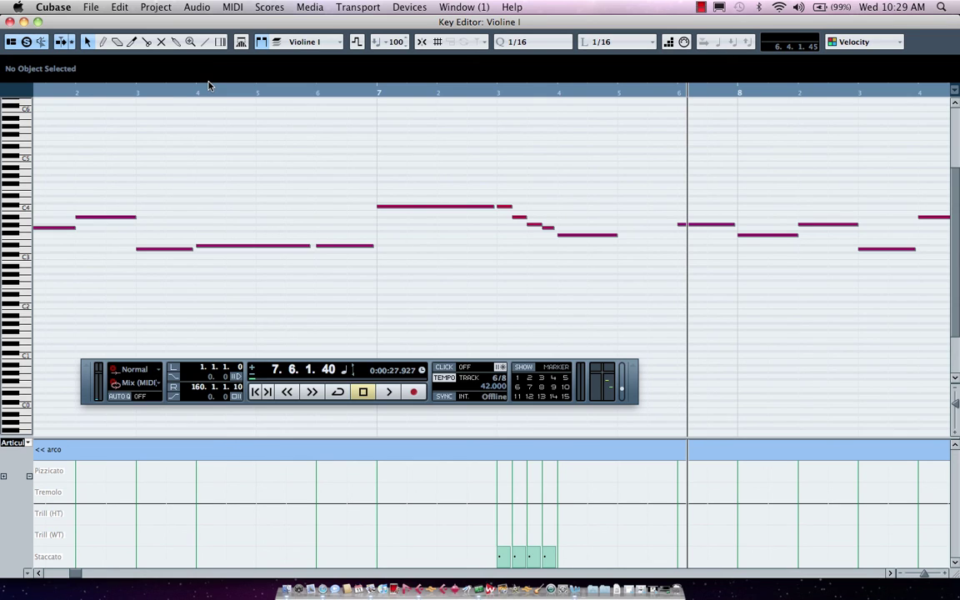
Close the Key Editor and reopen VST Expression Setup on the Violins Combi sound slots
left_click(10, 21)
left_click(233, 7)
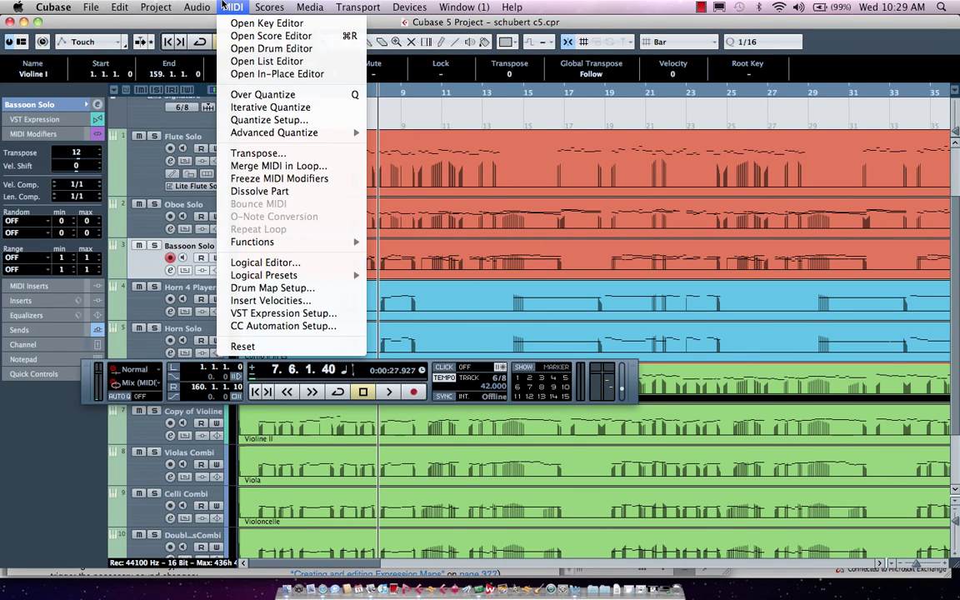
left_click(285, 314)
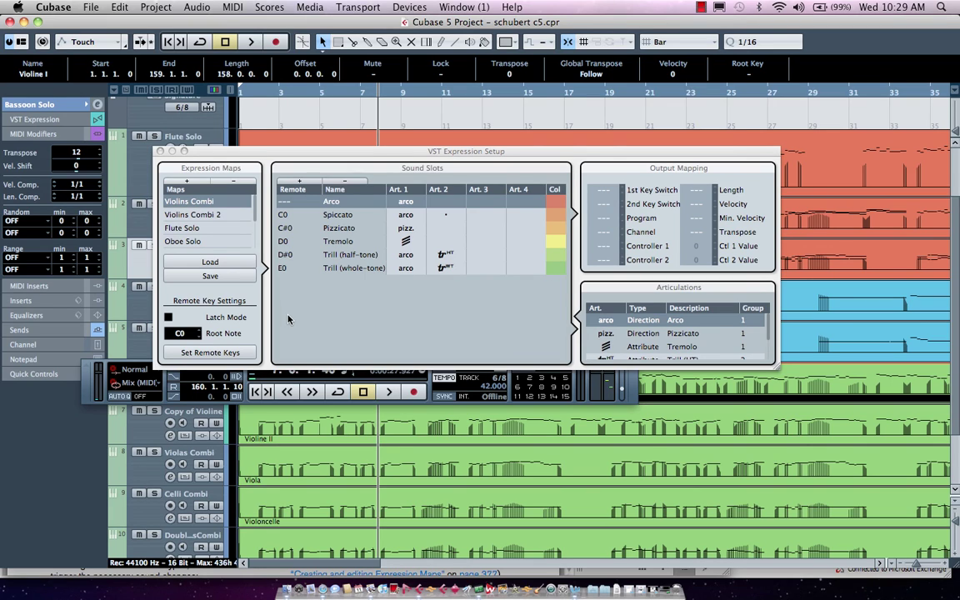